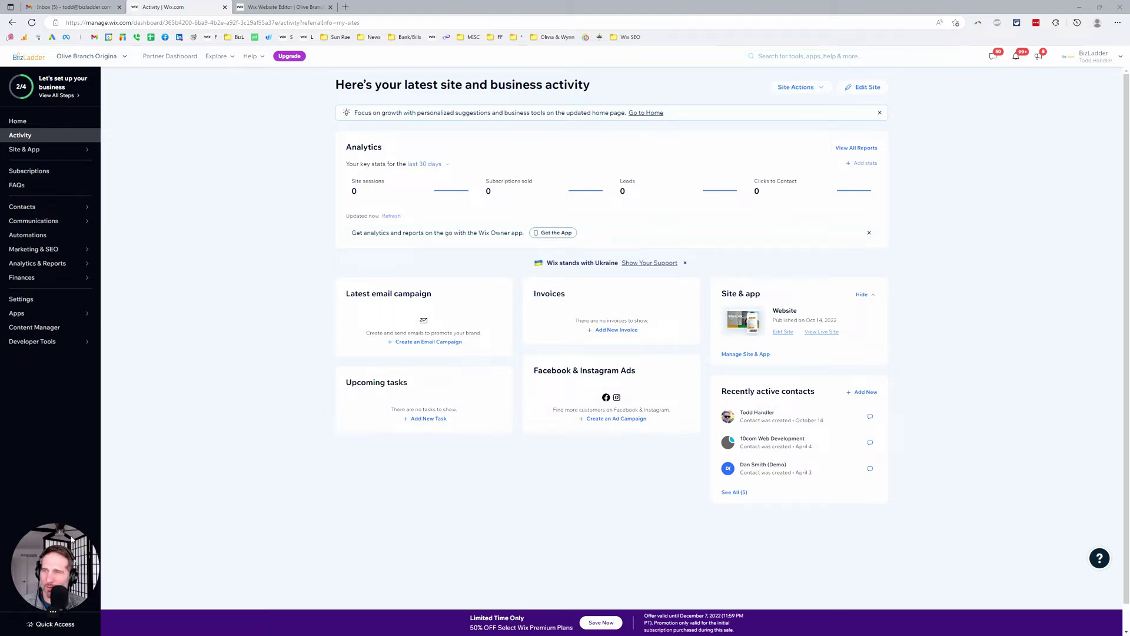
- Open the Quick Access shortcuts menu on the site's dashboard activity overview
{"action": "left_click_drag", "start_coordinate": [71, 538], "coordinate": [74, 507]}
{"action": "left_click", "coordinate": [54, 623]}
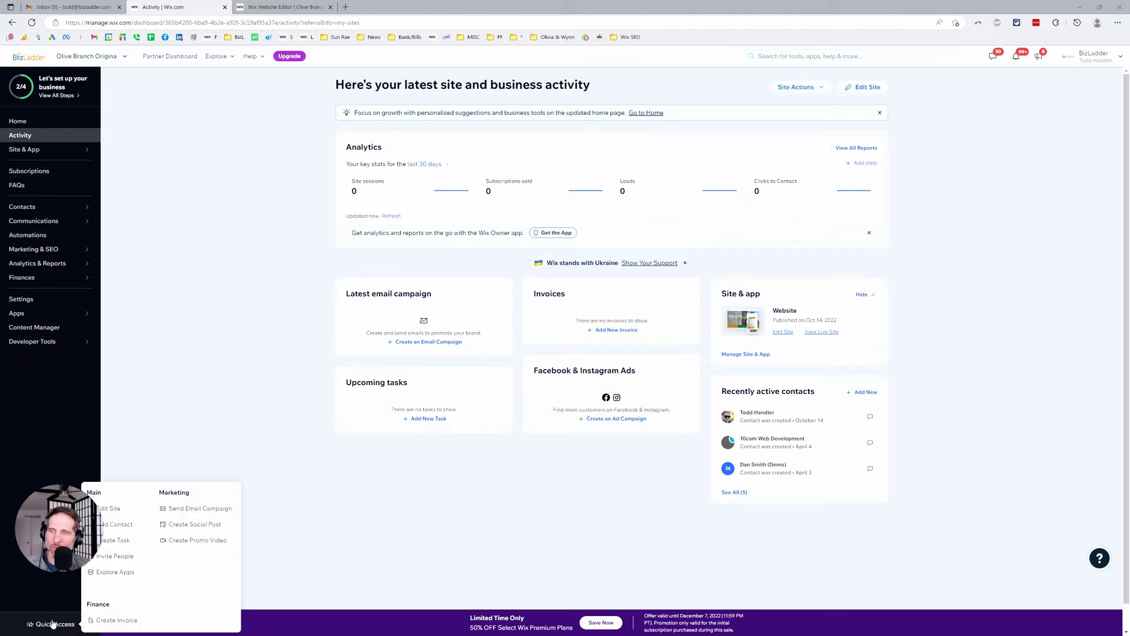
{"action": "left_click", "coordinate": [47, 626]}
{"action": "left_click", "coordinate": [42, 625]}
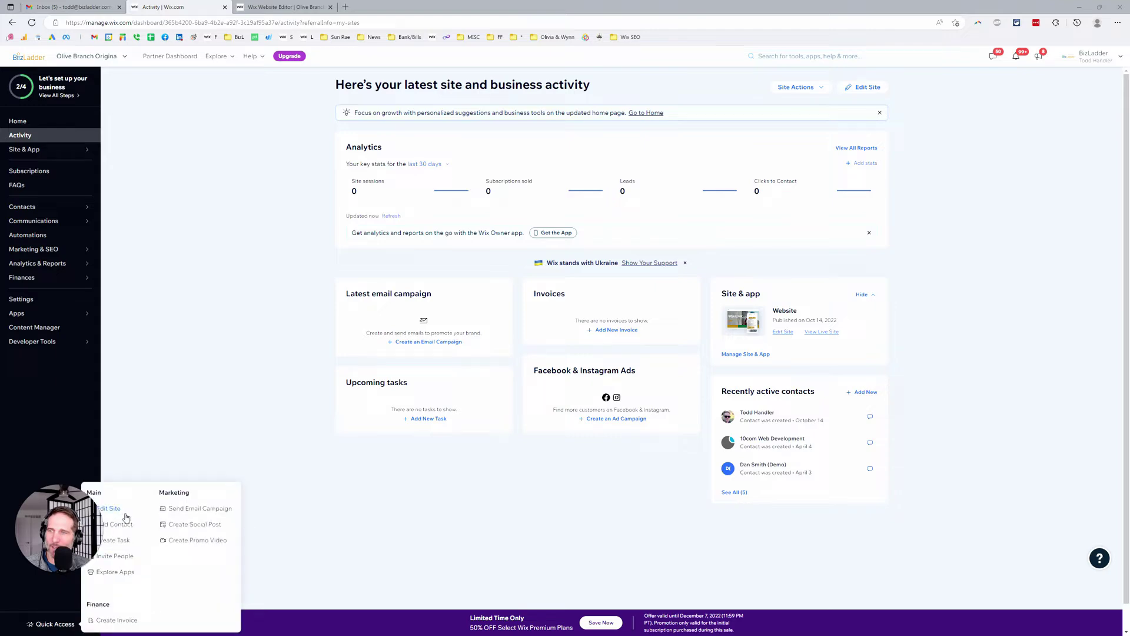
- Switch to the website editor, glance at Pages & Menu, and return to the hero banner at the top
{"action": "left_click", "coordinate": [320, 6]}
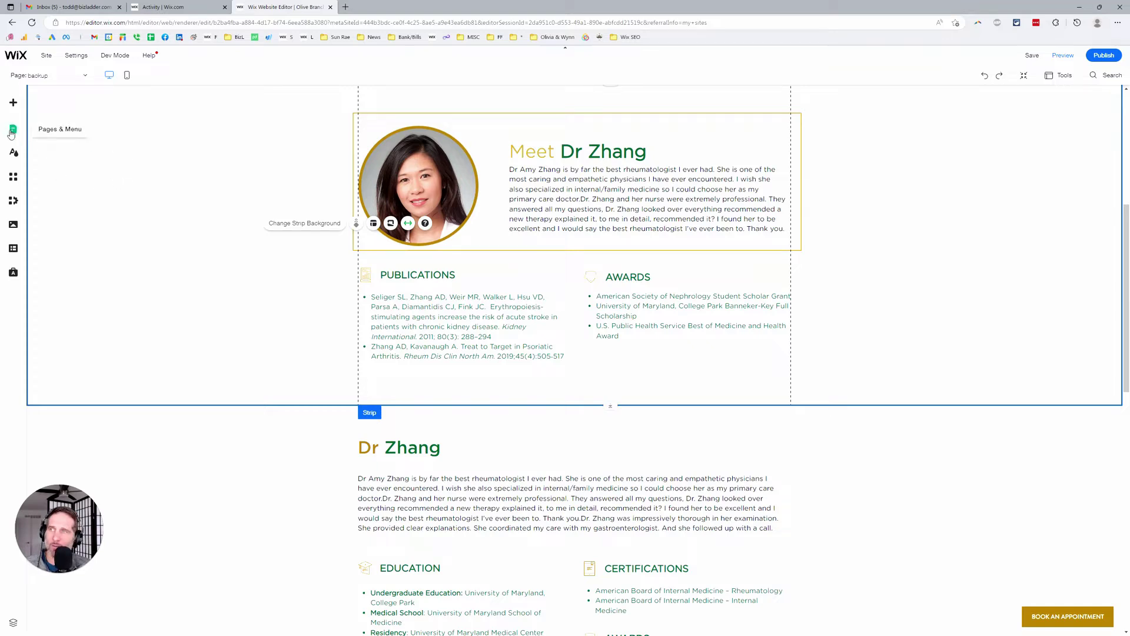
{"action": "left_click", "coordinate": [13, 129]}
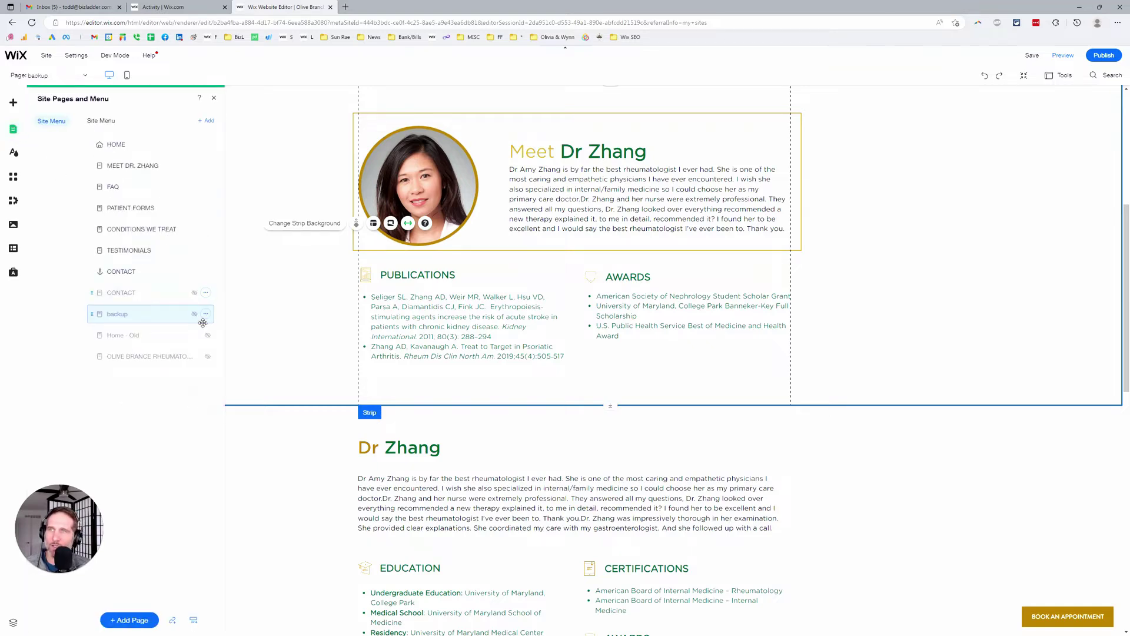
{"action": "left_click", "coordinate": [351, 336]}
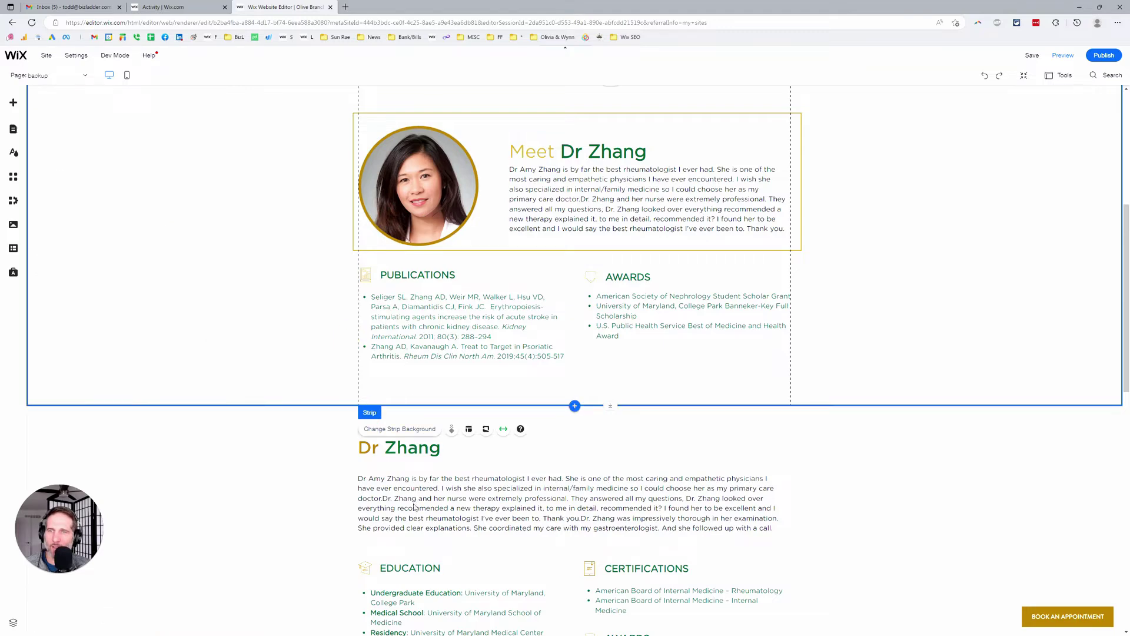
{"action": "scroll", "coordinate": [623, 279], "scroll_direction": "down", "scroll_amount": 3}
{"action": "scroll", "coordinate": [535, 280], "scroll_direction": "up", "scroll_amount": 8}
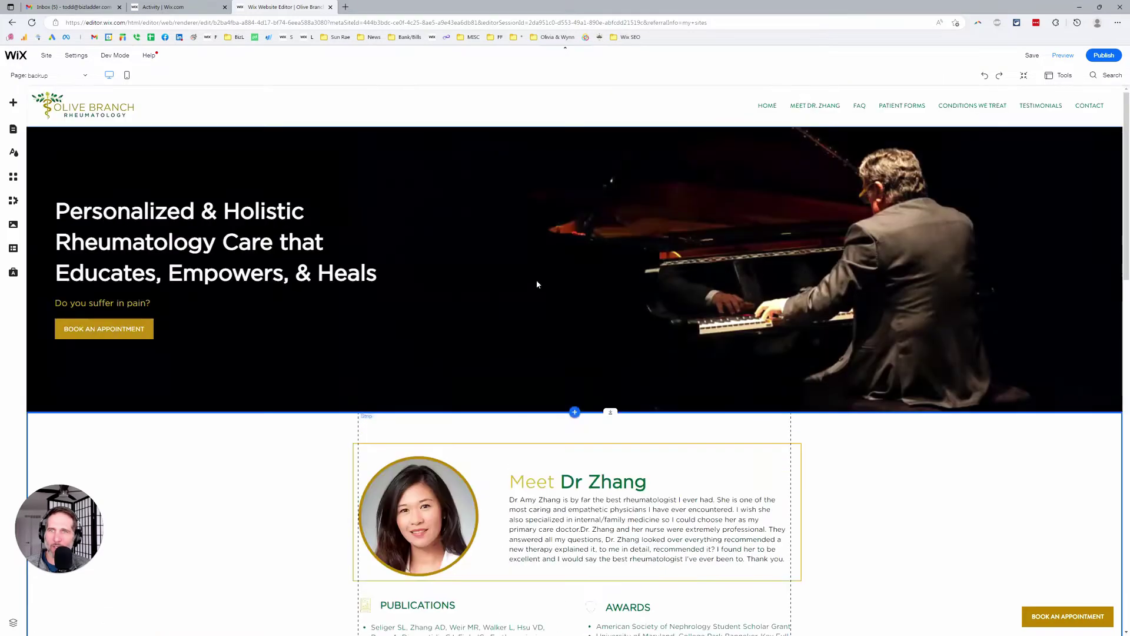
{"action": "left_click", "coordinate": [185, 254]}
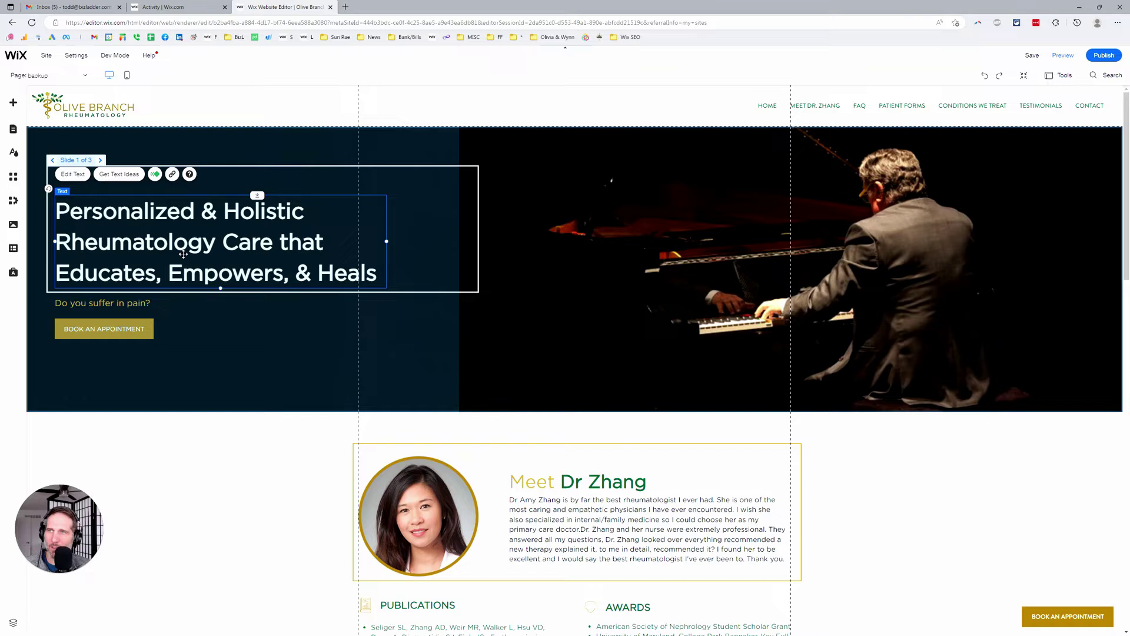
{"action": "double_click", "coordinate": [183, 254]}
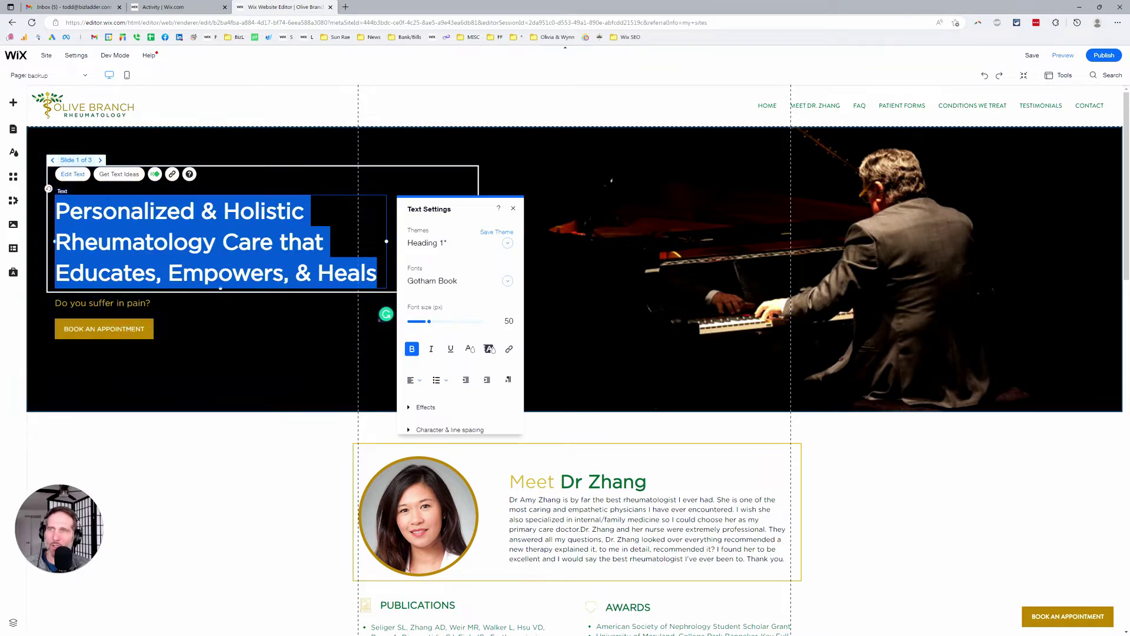
{"action": "left_click", "coordinate": [249, 235]}
{"action": "left_click", "coordinate": [313, 210]}
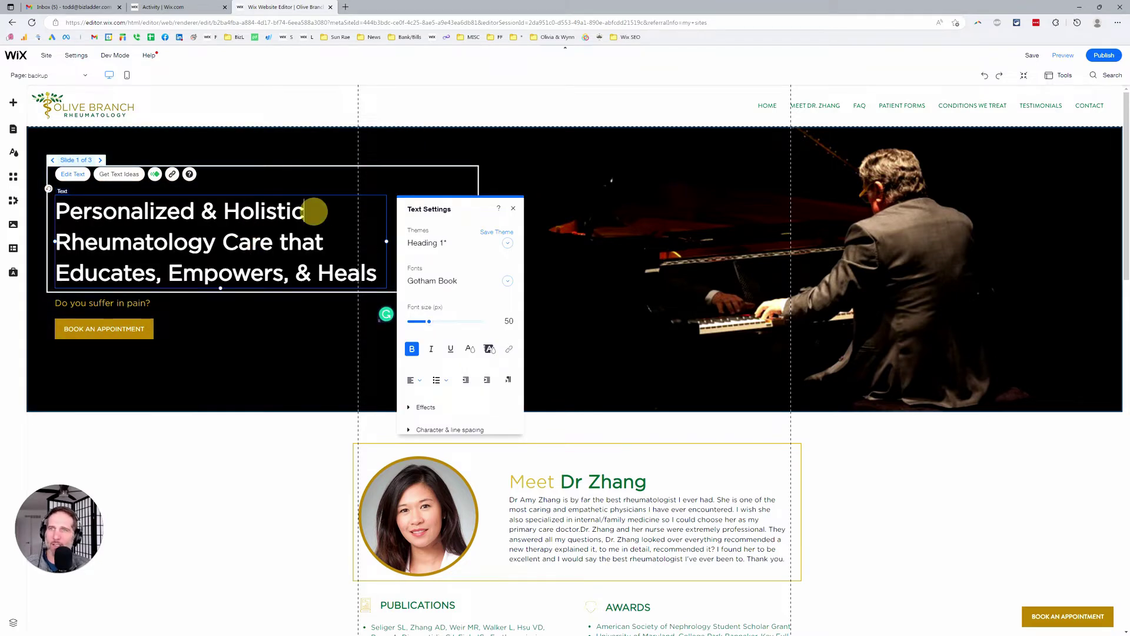
{"action": "type", "text": "test"}
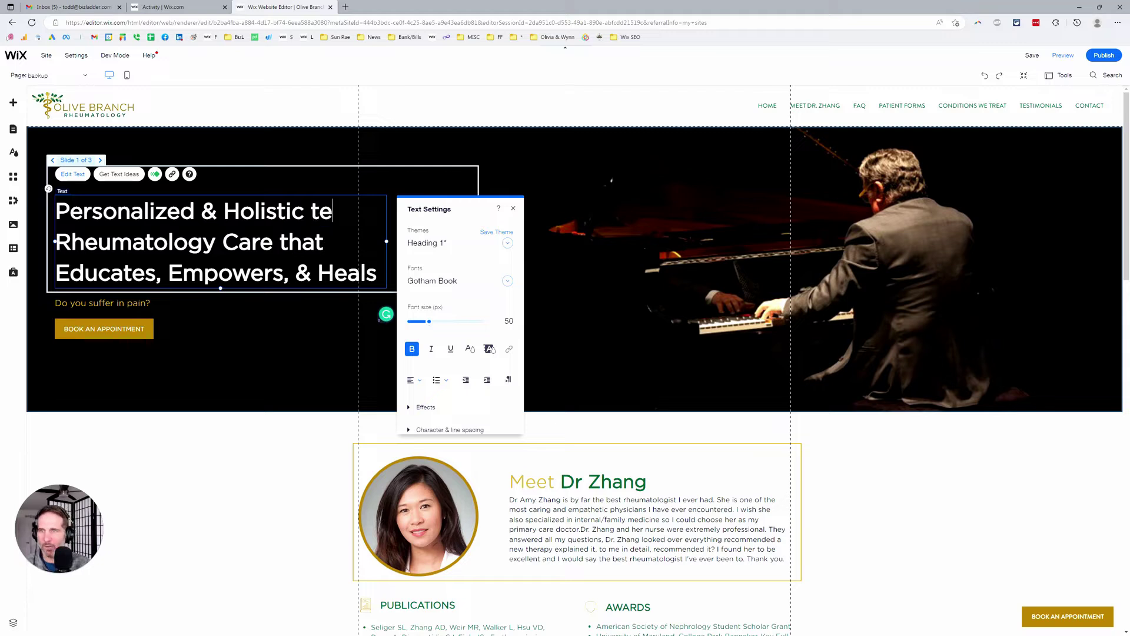
{"action": "type", "text": " tex"}
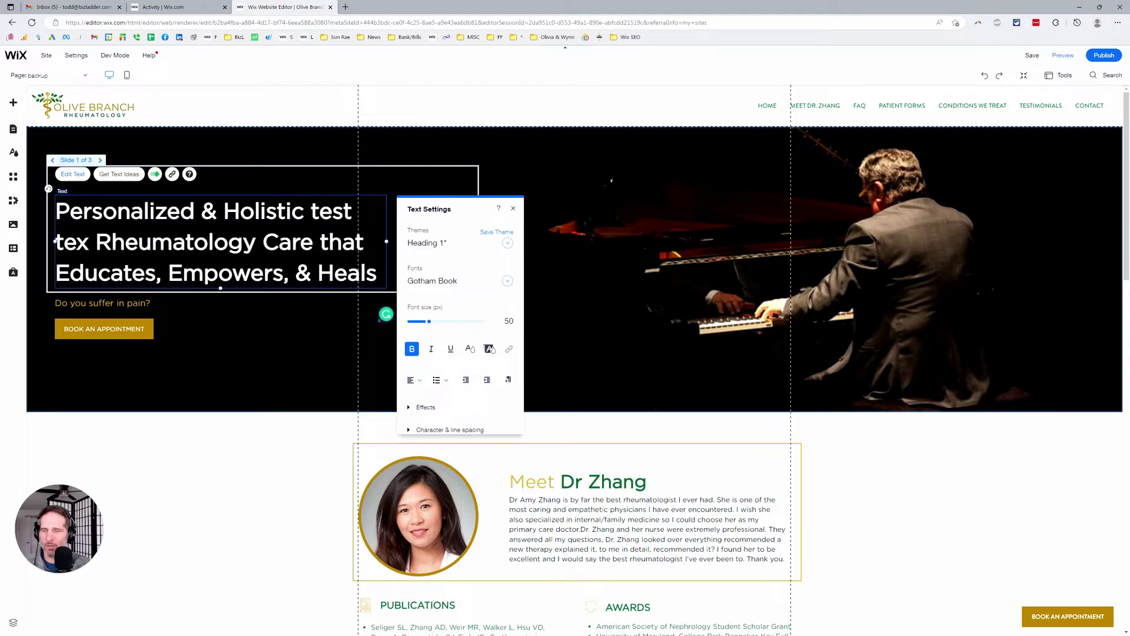
{"action": "left_click", "coordinate": [985, 76]}
{"action": "left_click", "coordinate": [984, 76]}
{"action": "left_click", "coordinate": [984, 76]}
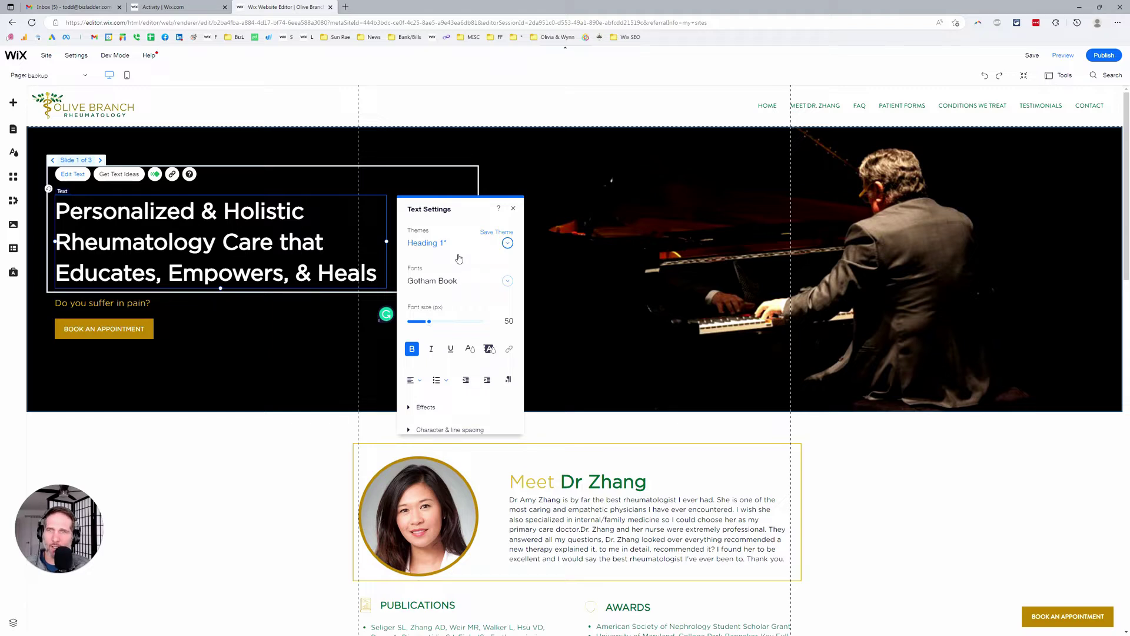
{"action": "left_click", "coordinate": [312, 209]}
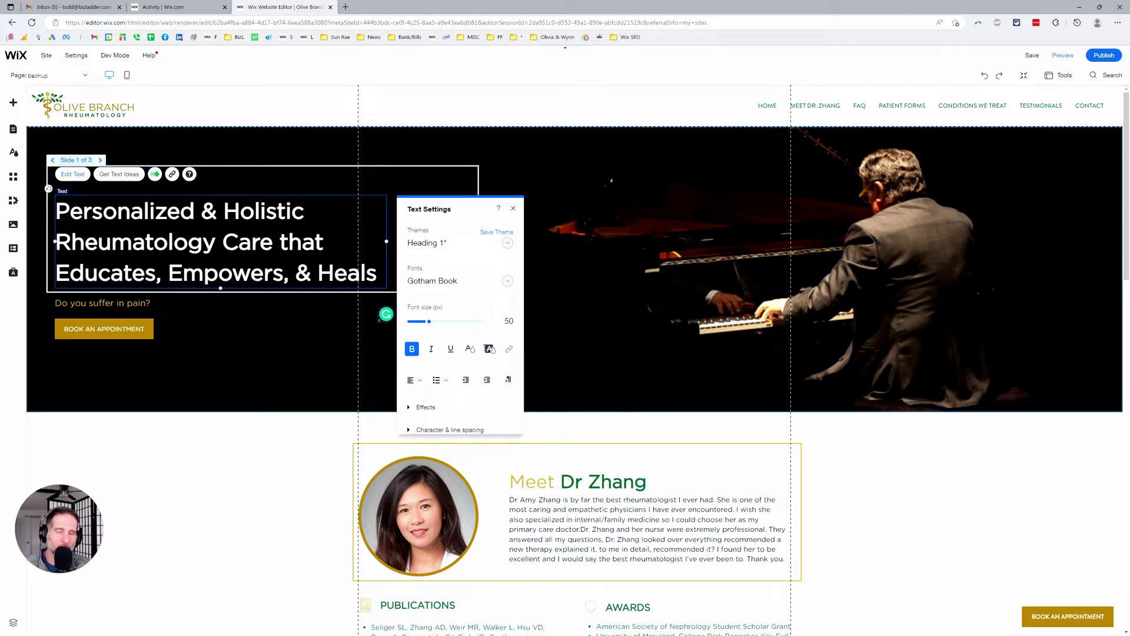
{"action": "left_click", "coordinate": [579, 350]}
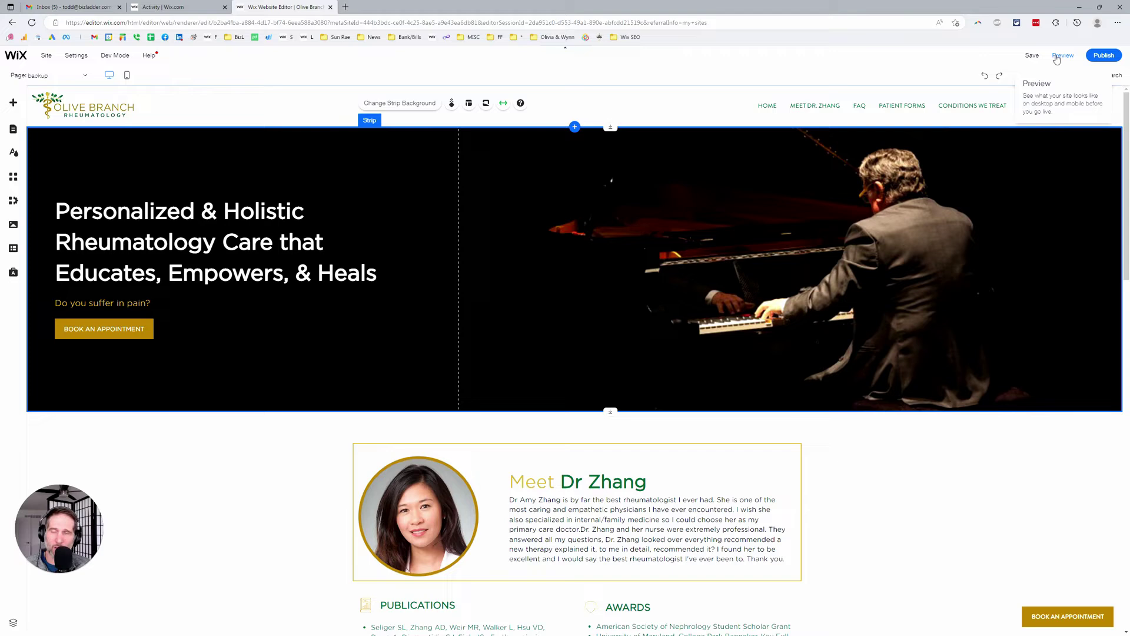
- Preview the mobile layout, return to desktop, edit the hero heading, then select the Dr Zhang section
{"action": "left_click", "coordinate": [127, 76]}
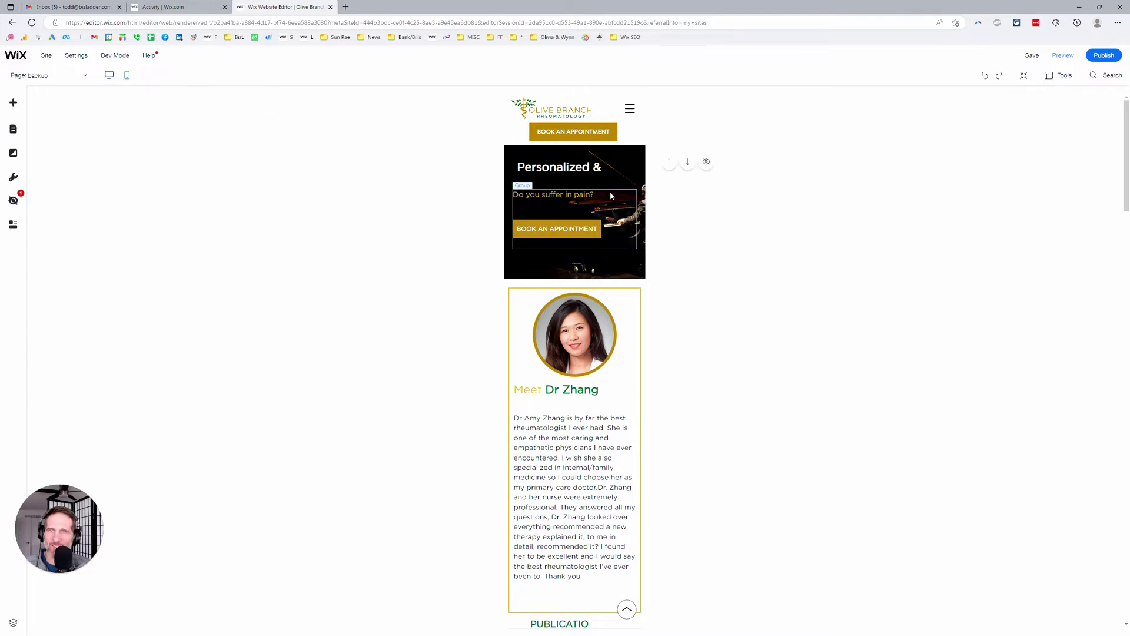
{"action": "left_click", "coordinate": [109, 76]}
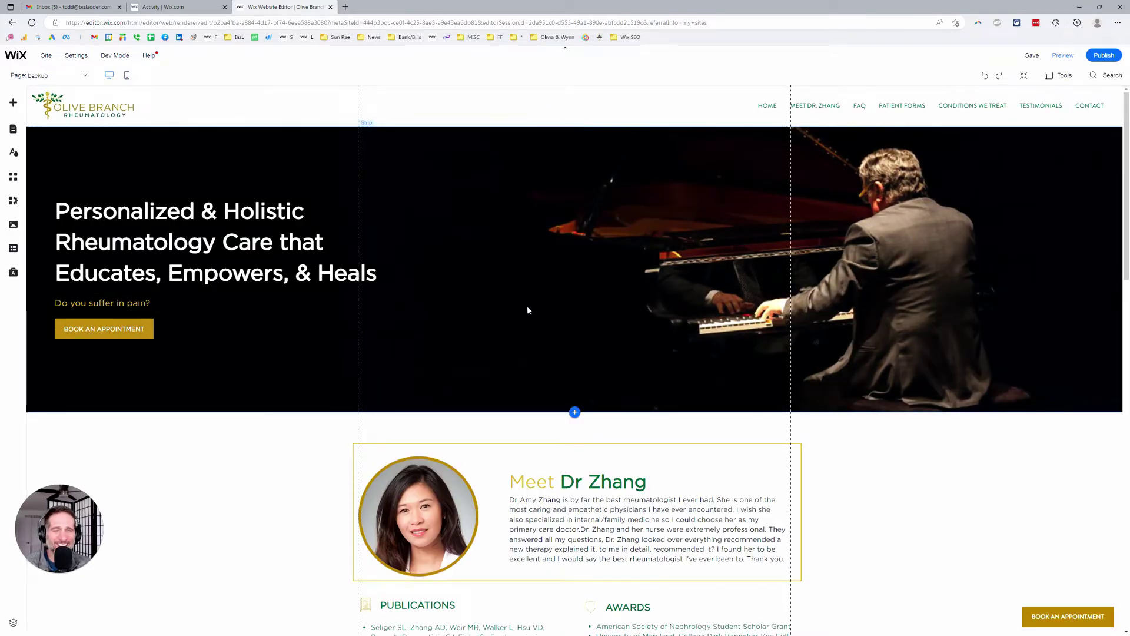
{"action": "left_click", "coordinate": [143, 235]}
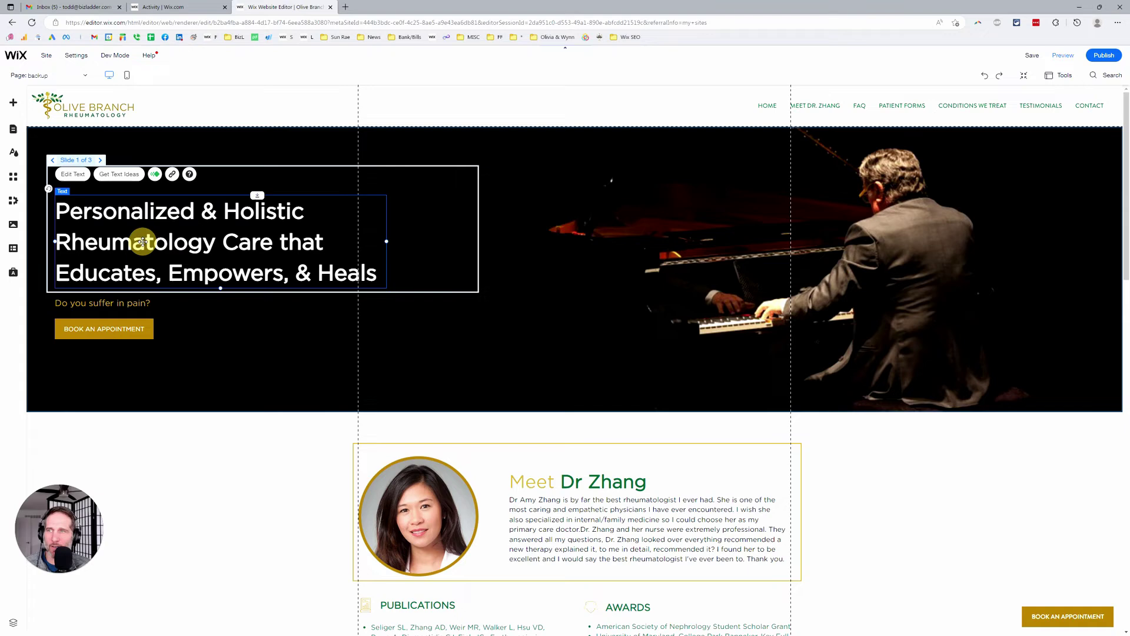
{"action": "double_click", "coordinate": [144, 236]}
{"action": "left_click", "coordinate": [145, 242]}
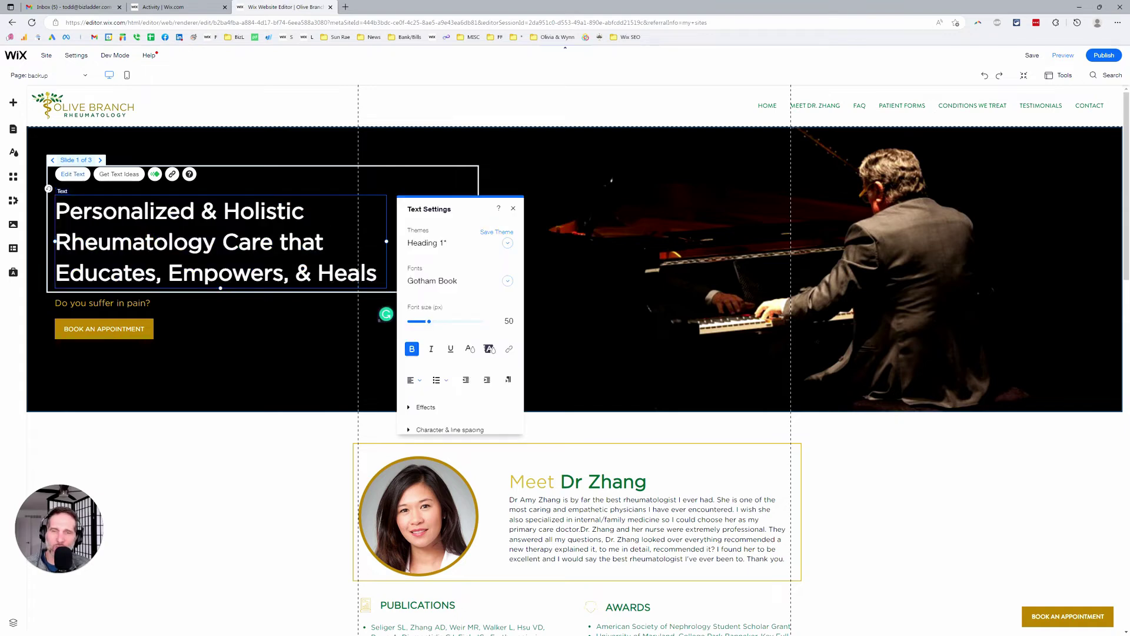
{"action": "scroll", "coordinate": [162, 263], "scroll_direction": "down", "scroll_amount": 4}
{"action": "left_click", "coordinate": [162, 265]}
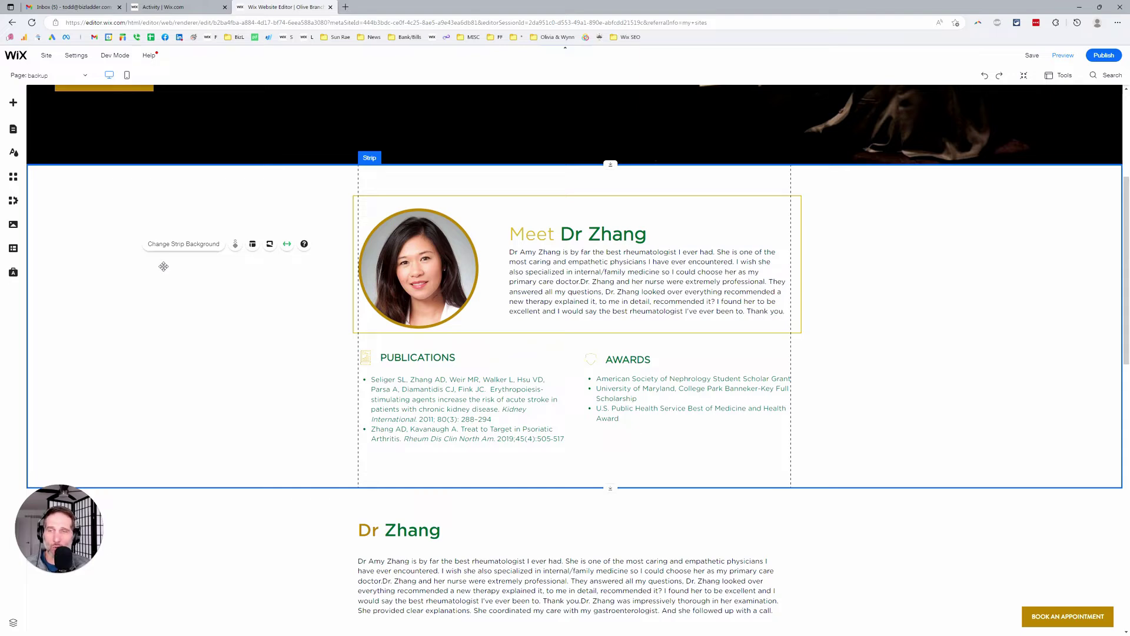
{"action": "left_click", "coordinate": [381, 388]}
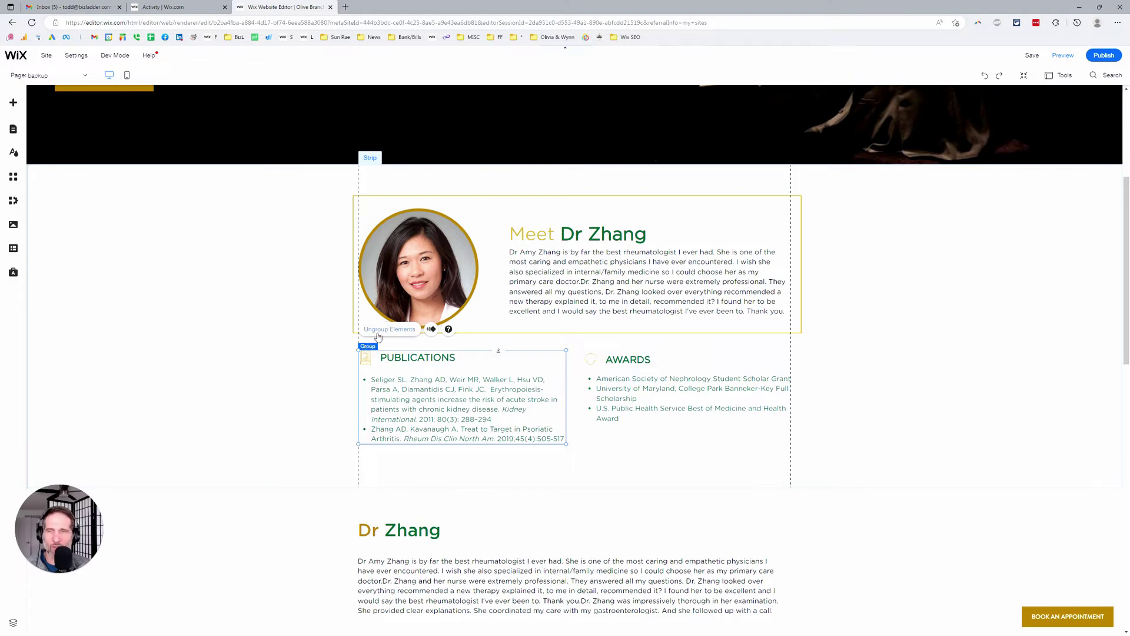
{"action": "left_click", "coordinate": [401, 394]}
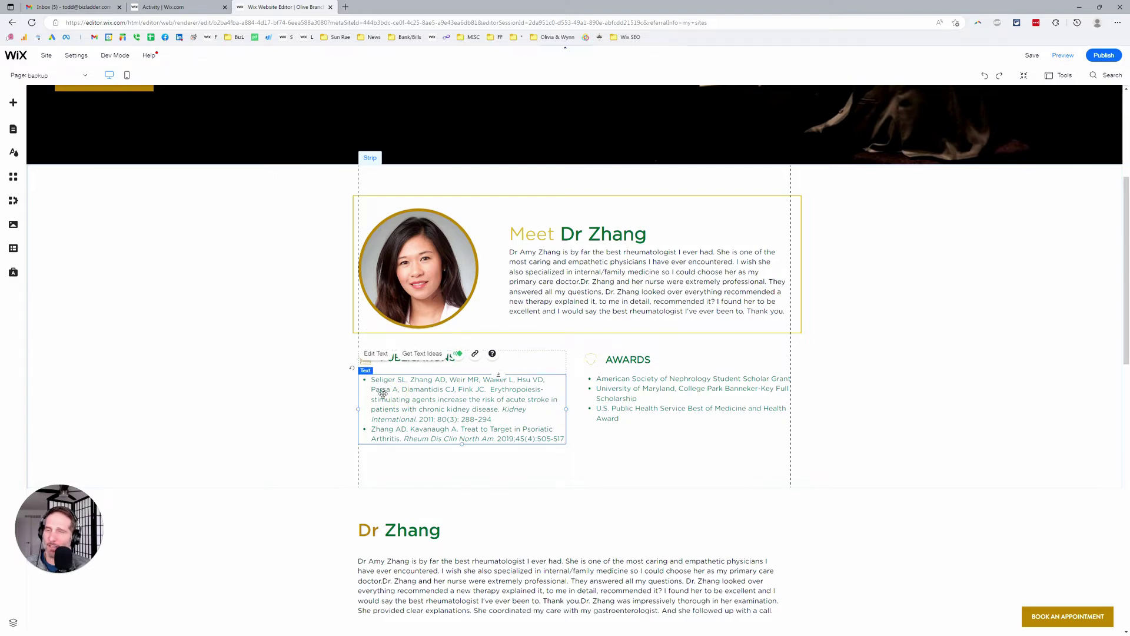
{"action": "double_click", "coordinate": [383, 393]}
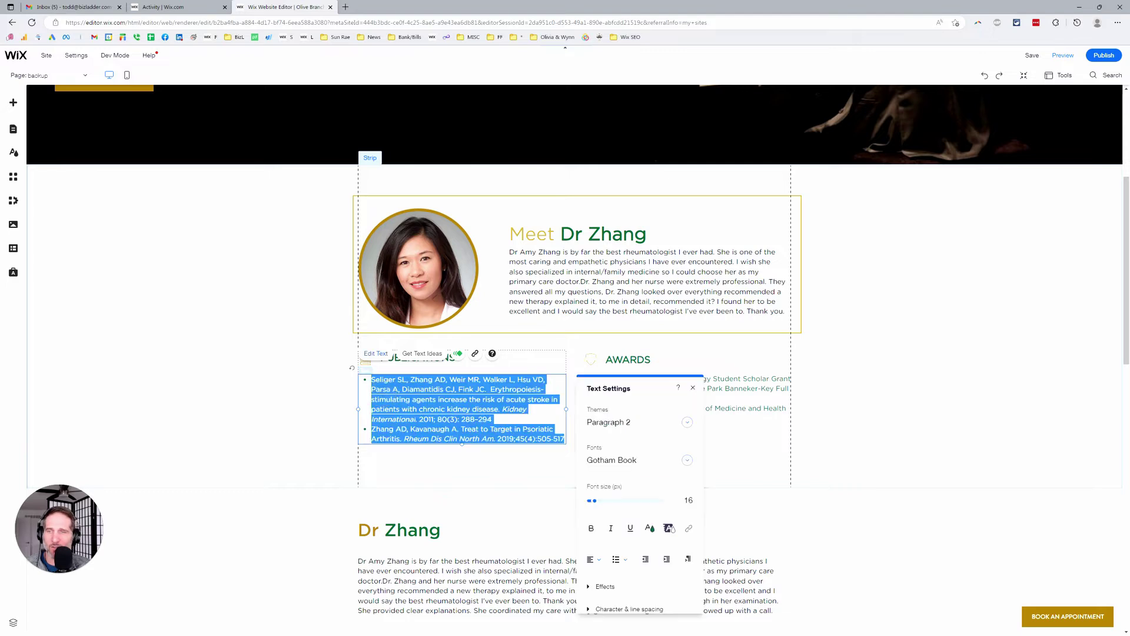
{"action": "left_click", "coordinate": [381, 390]}
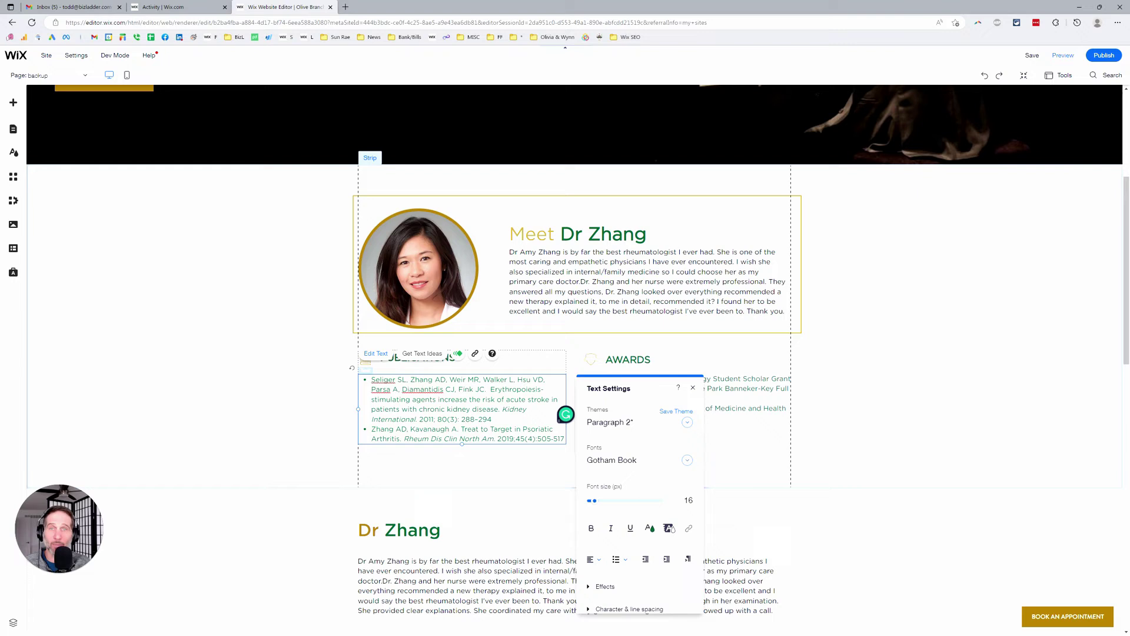
{"action": "left_click", "coordinate": [294, 348]}
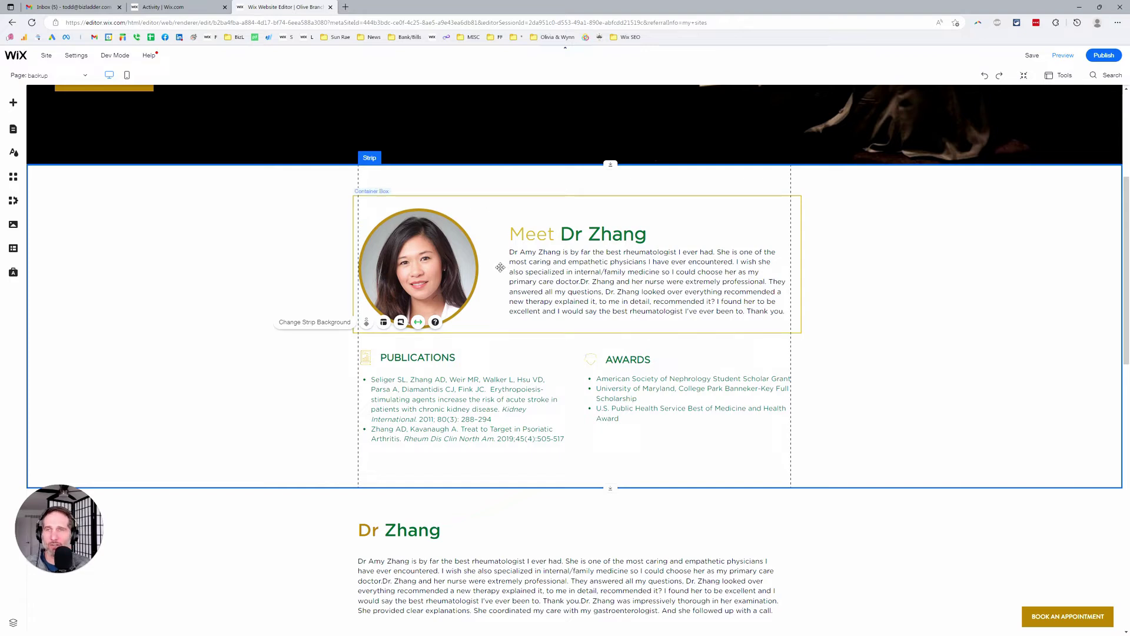
- Nudge the Meet Dr Zhang container box slightly lower, then close its Box Design panel
{"action": "left_click", "coordinate": [513, 210]}
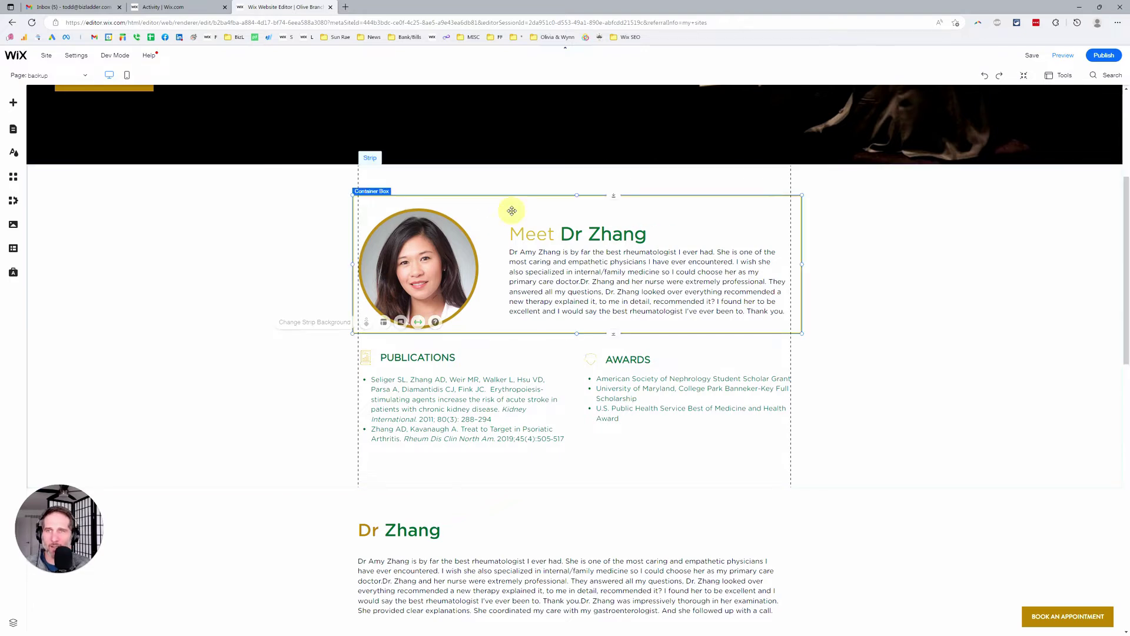
{"action": "double_click", "coordinate": [543, 281]}
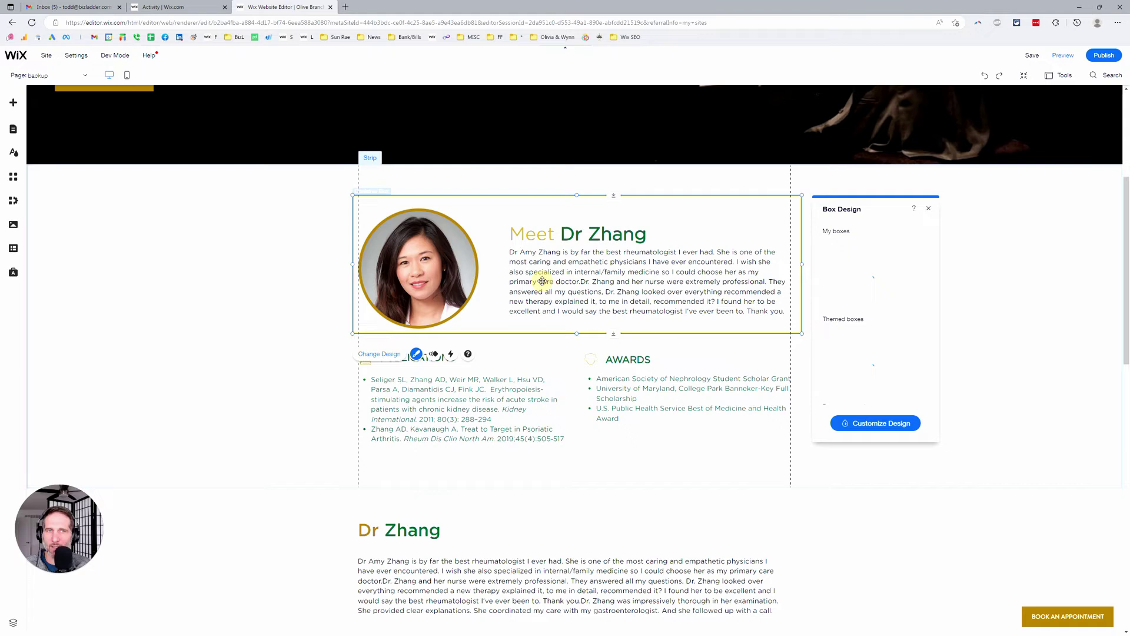
{"action": "left_click", "coordinate": [542, 281]}
{"action": "double_click", "coordinate": [542, 281]}
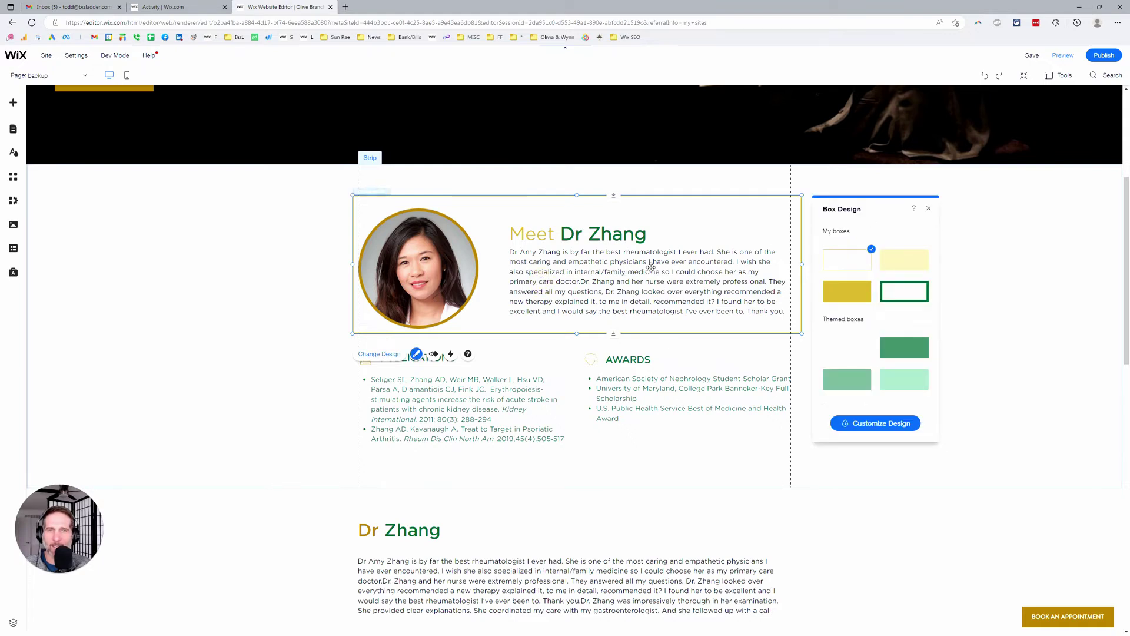
{"action": "mouse_move", "coordinate": [651, 266]}
{"action": "left_mouse_down"}
{"action": "mouse_move", "coordinate": [602, 212]}
{"action": "mouse_move", "coordinate": [638, 217]}
{"action": "mouse_move", "coordinate": [649, 283]}
{"action": "left_mouse_up"}
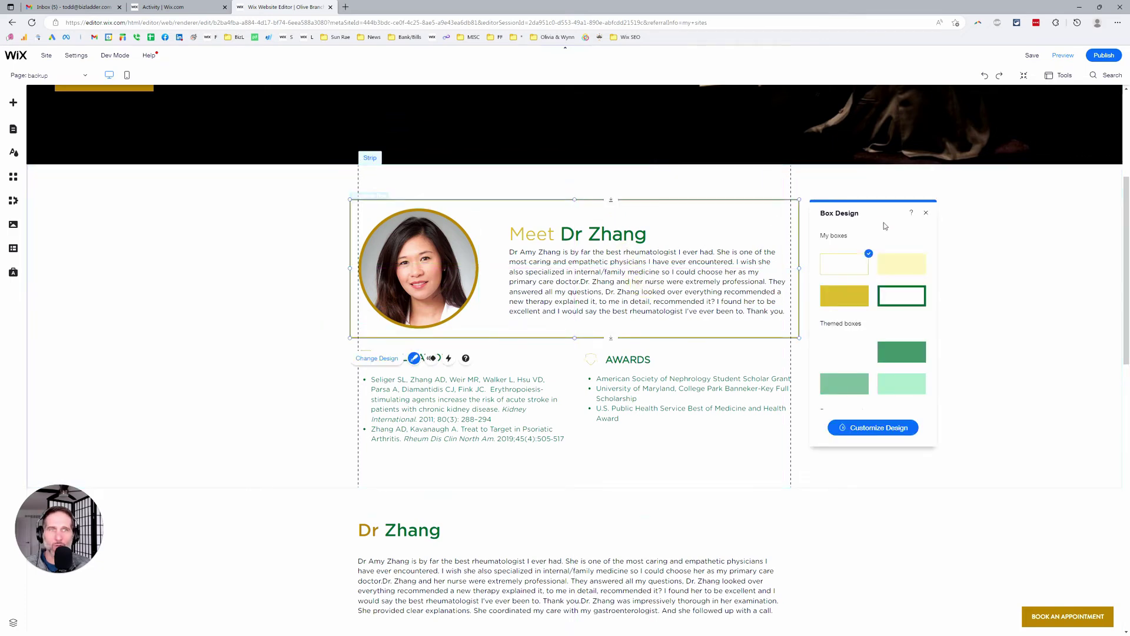
{"action": "left_click", "coordinate": [926, 212]}
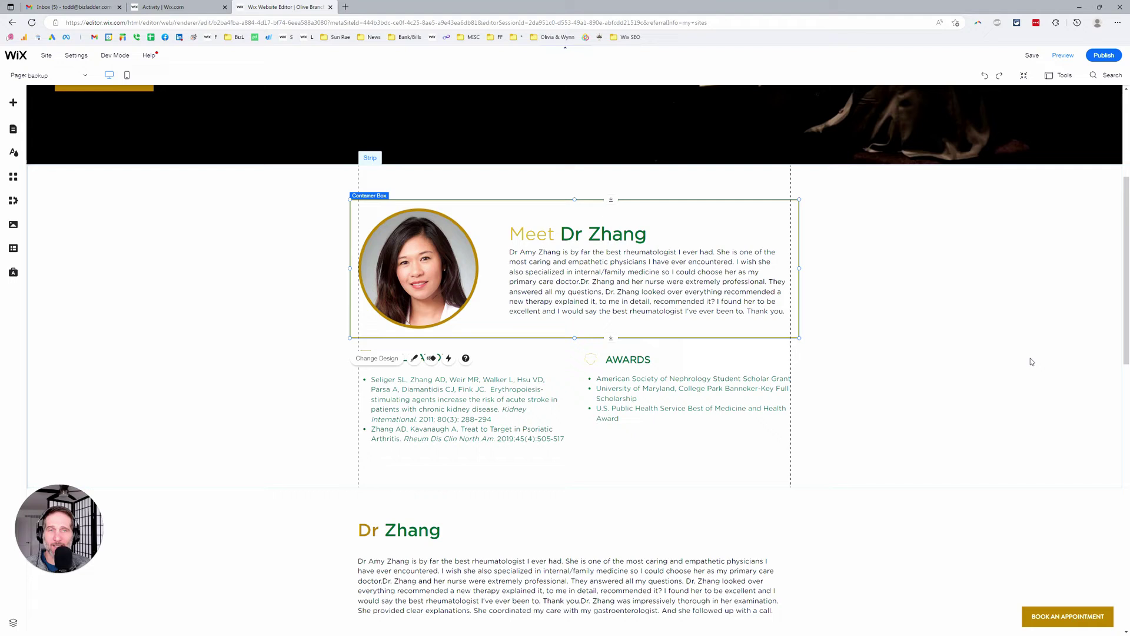
- Show the page's Layers panel, after toggling Layers in the Tools menu
{"action": "left_click", "coordinate": [1059, 79]}
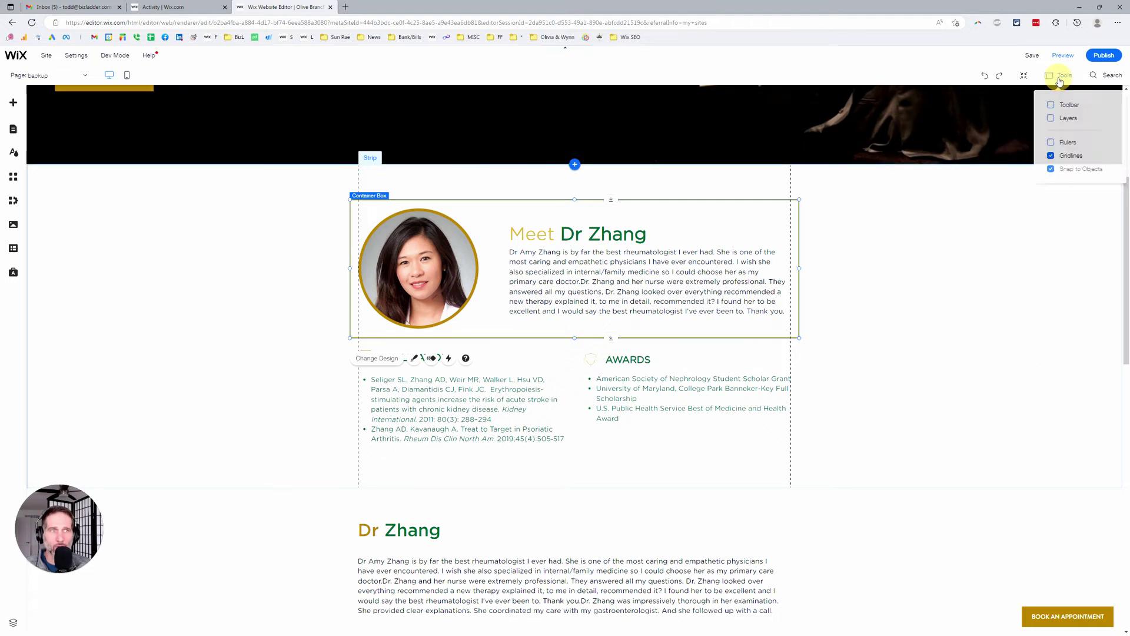
{"action": "left_click", "coordinate": [1052, 119]}
{"action": "left_click", "coordinate": [1052, 122]}
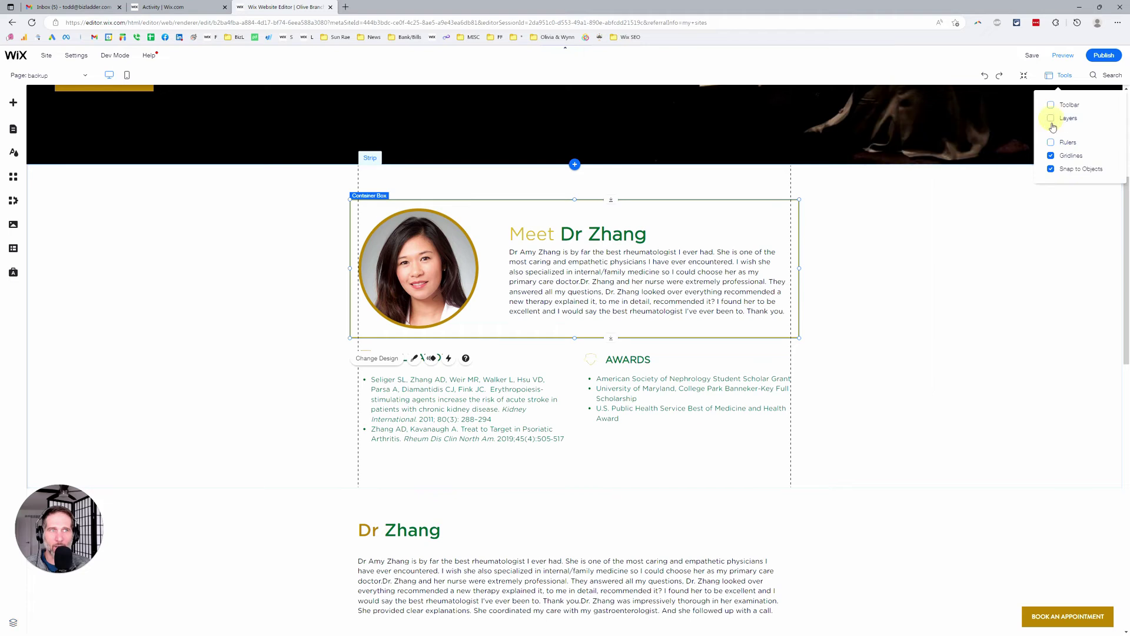
{"action": "left_click", "coordinate": [13, 624]}
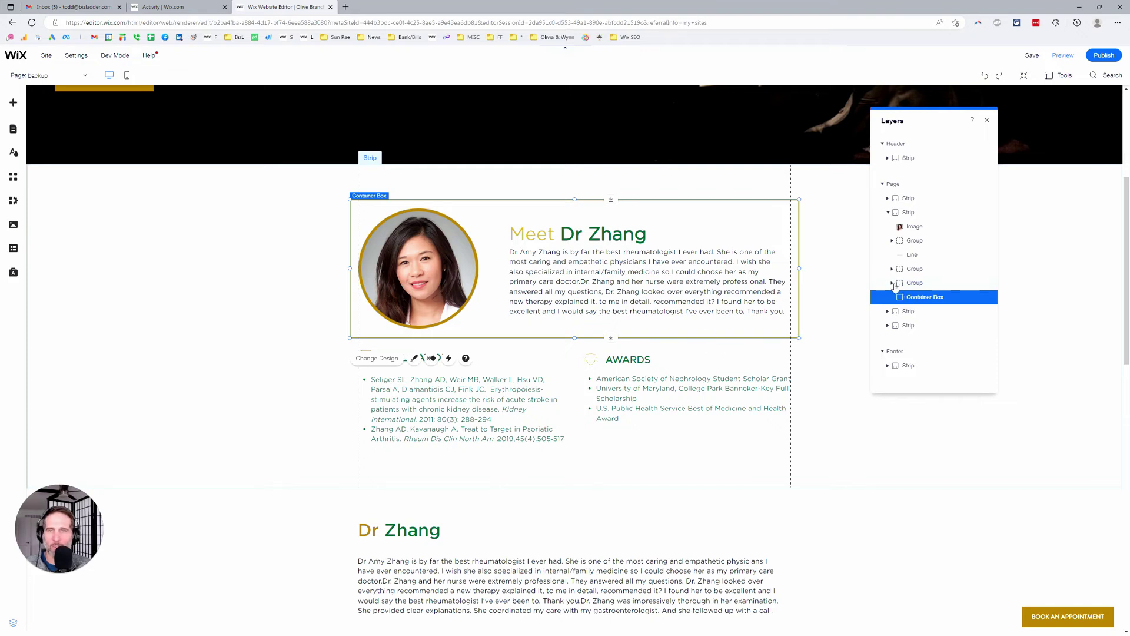
- Expand the Publications, Awards and Meet Dr Zhang groups and select the Meet Dr Zhang heading layer
{"action": "left_click", "coordinate": [893, 284]}
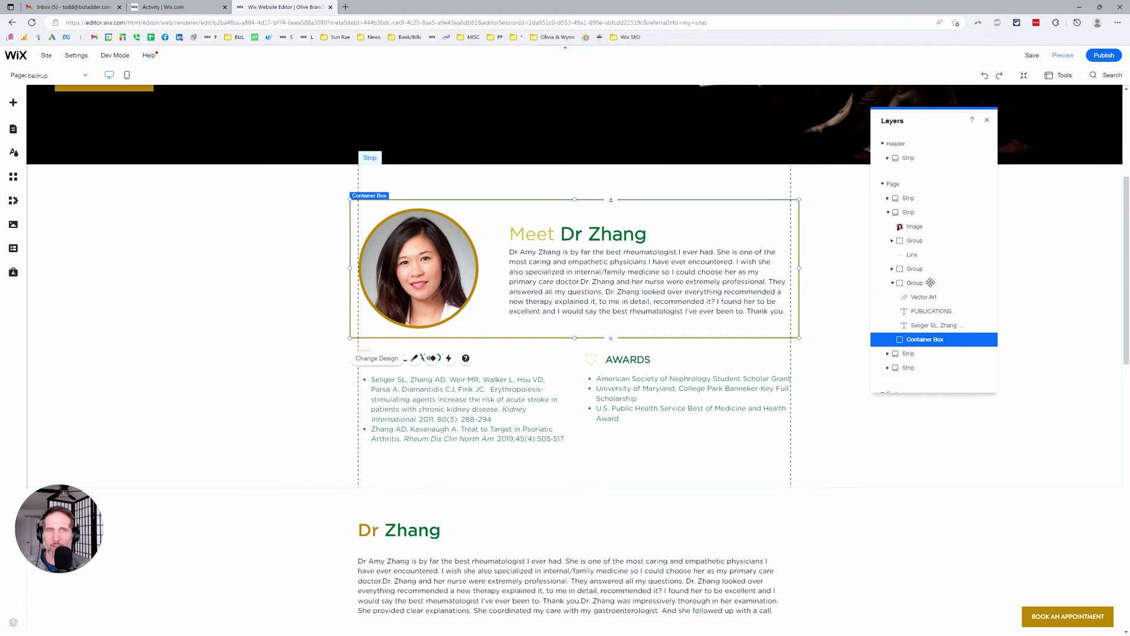
{"action": "left_click", "coordinate": [936, 326]}
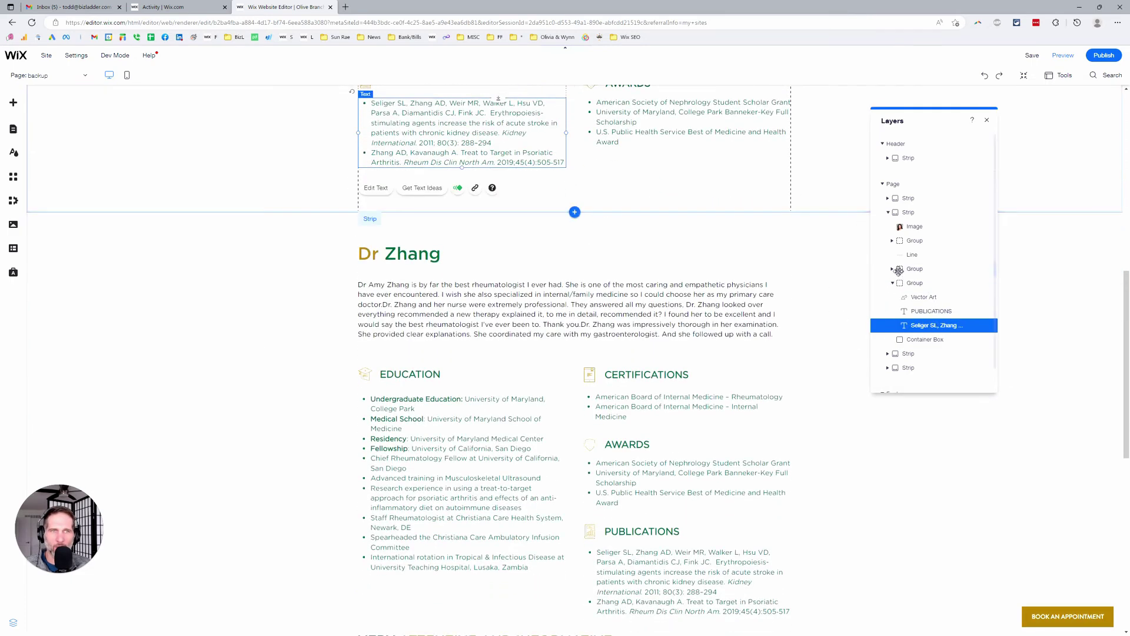
{"action": "left_click", "coordinate": [894, 269]}
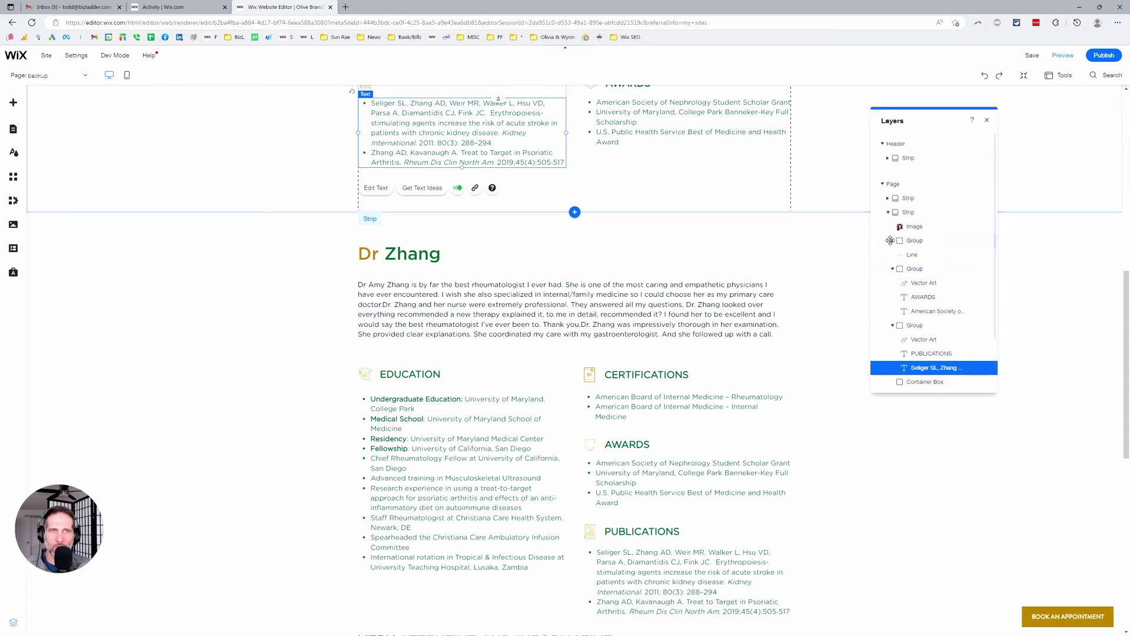
{"action": "left_click", "coordinate": [891, 241]}
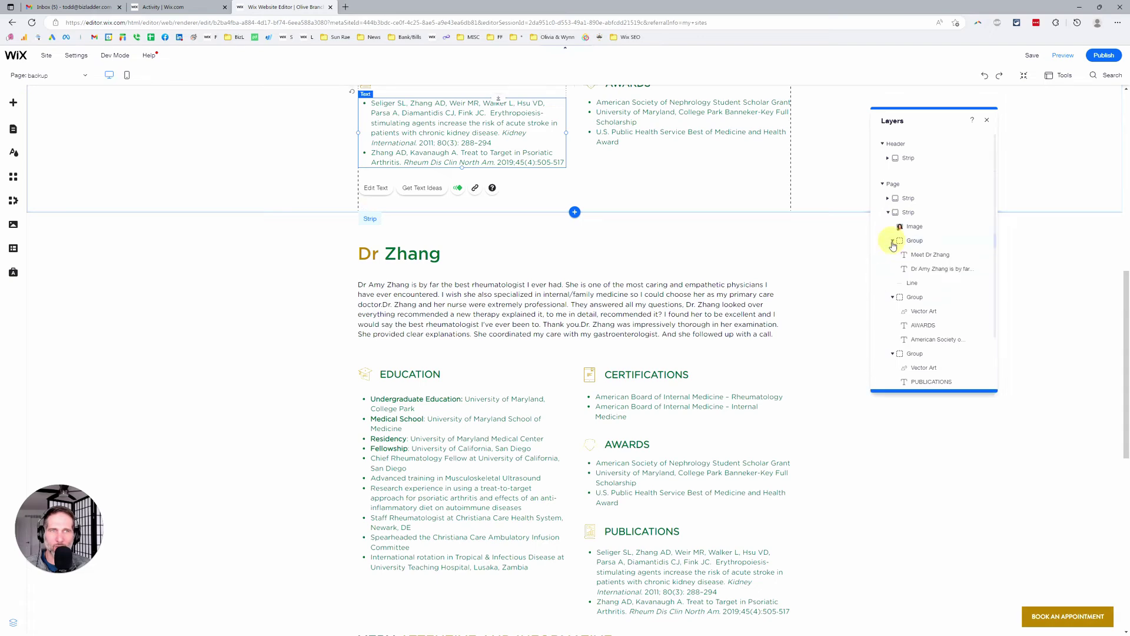
{"action": "left_click", "coordinate": [928, 254]}
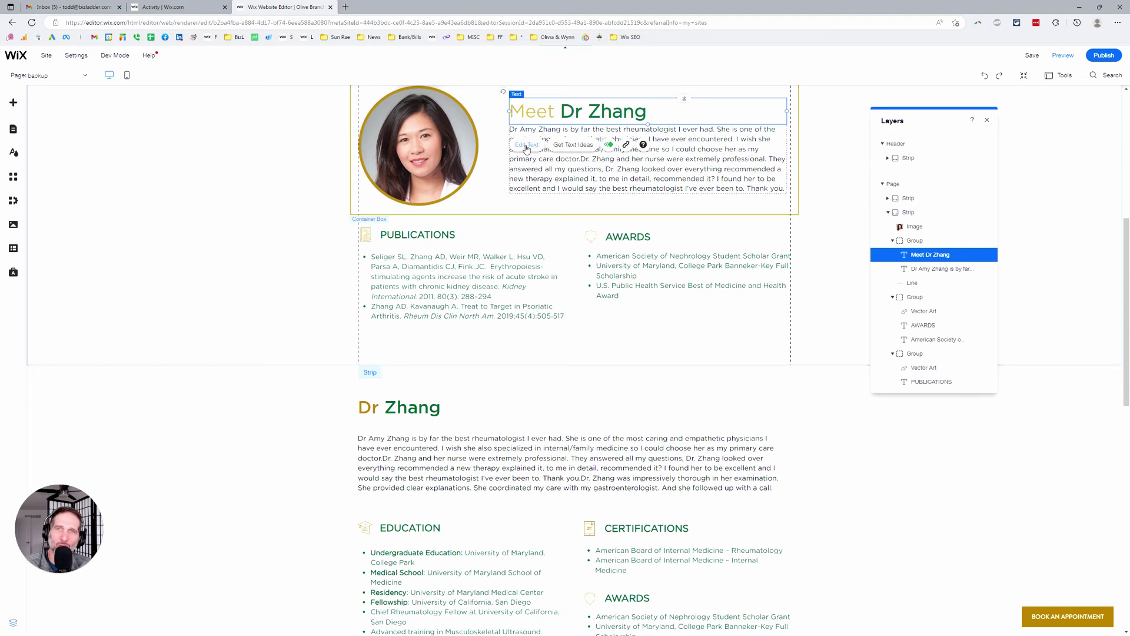
- Edit the Meet Dr Zhang heading text, showing its Heading 2, Gotham Book, 42 px settings
{"action": "left_click", "coordinate": [527, 146]}
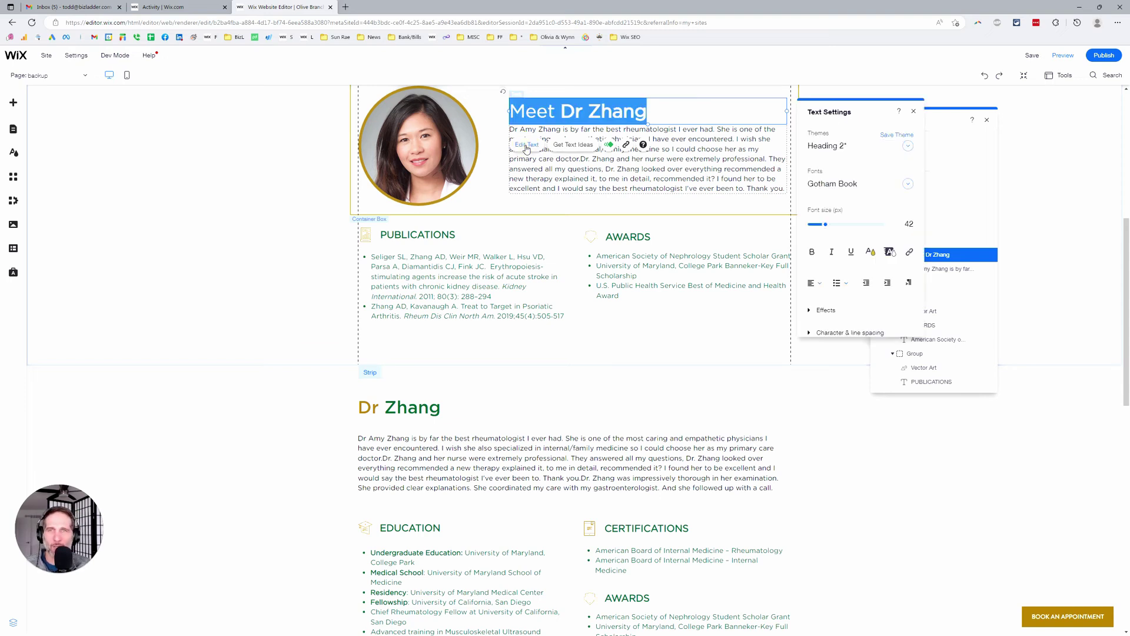